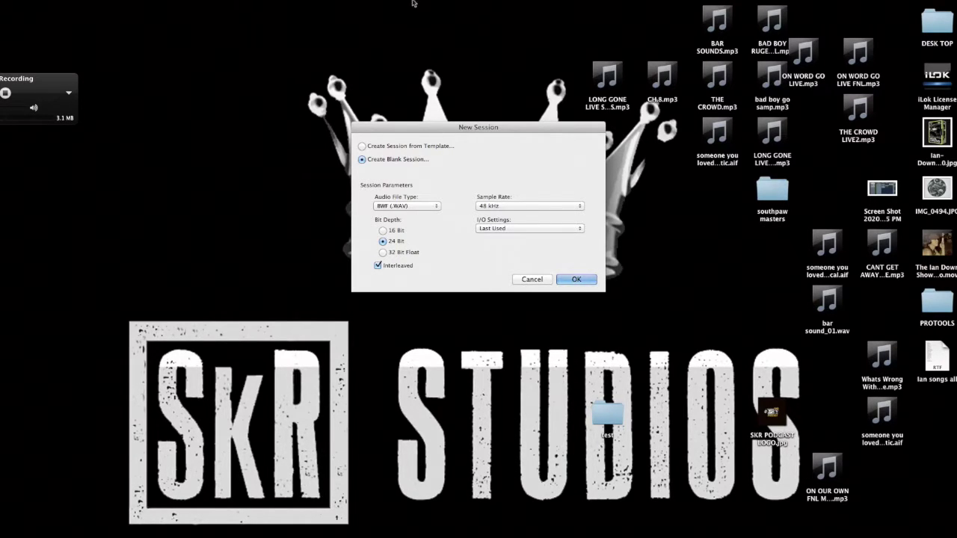
# Step: Create a blank 24-bit, 48 kHz BWF (.WAV) session and save it on the LaCie drive as "Session setting up protools"
pyautogui.click(581, 282)
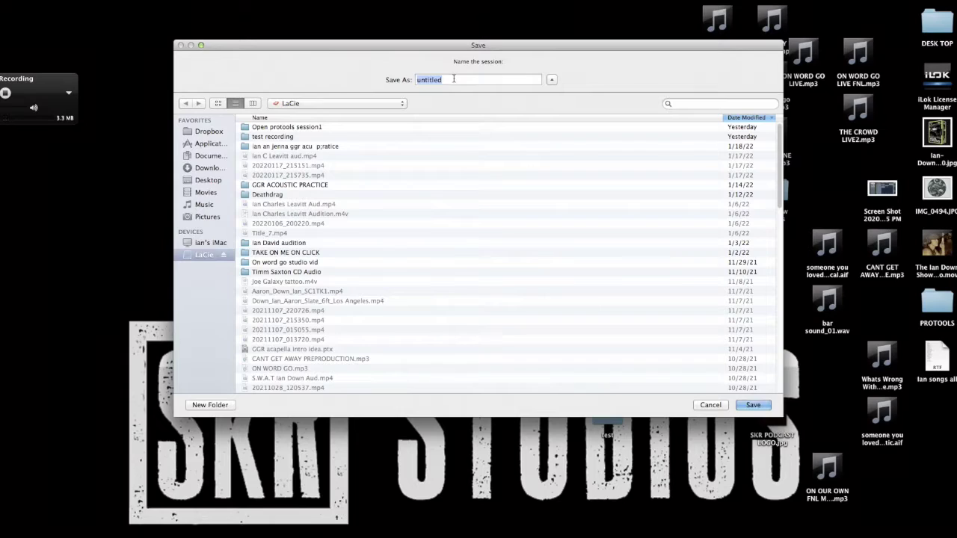
pyautogui.write('Session setting up protools')
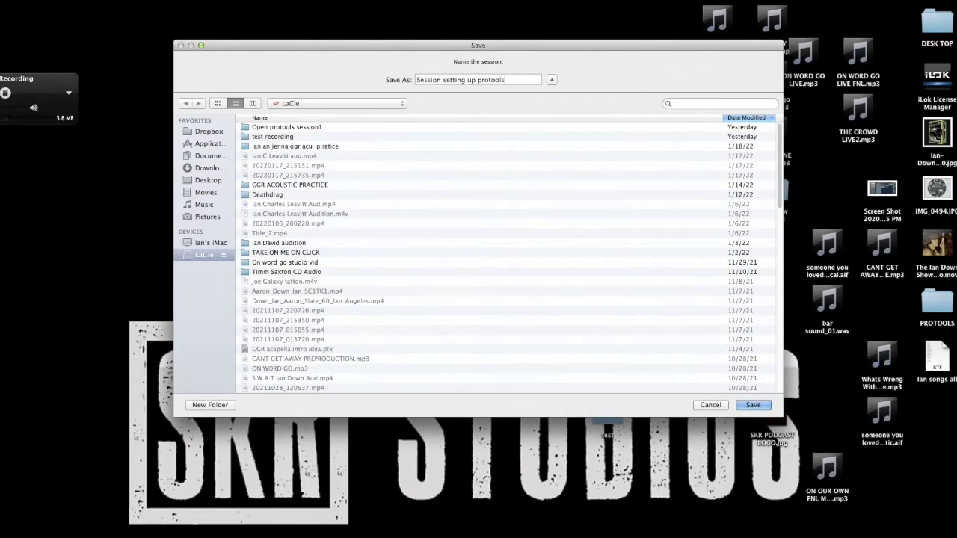
pyautogui.press('Return')
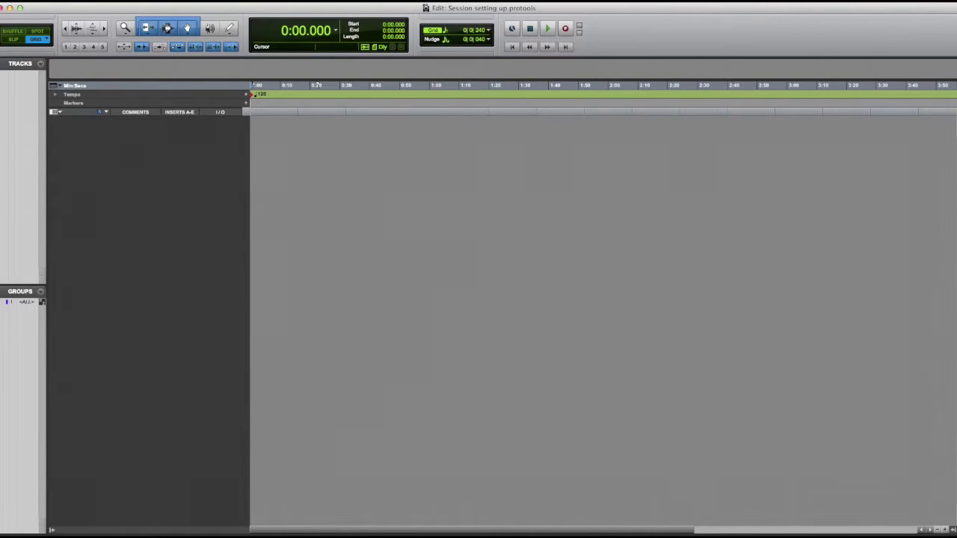
# Step: Create eight new mono audio tracks with a timebase in samples
pyautogui.click(69, 0)
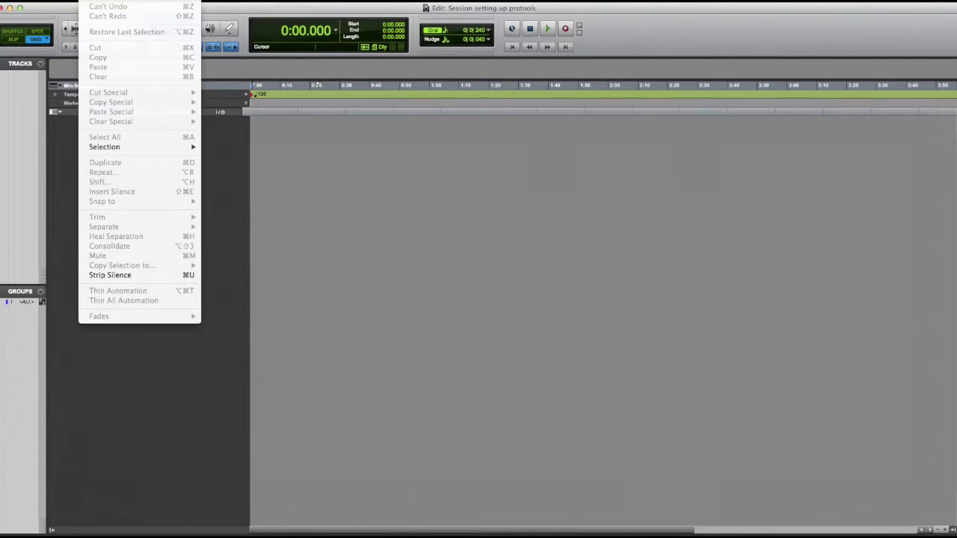
pyautogui.moveTo(140, 0)
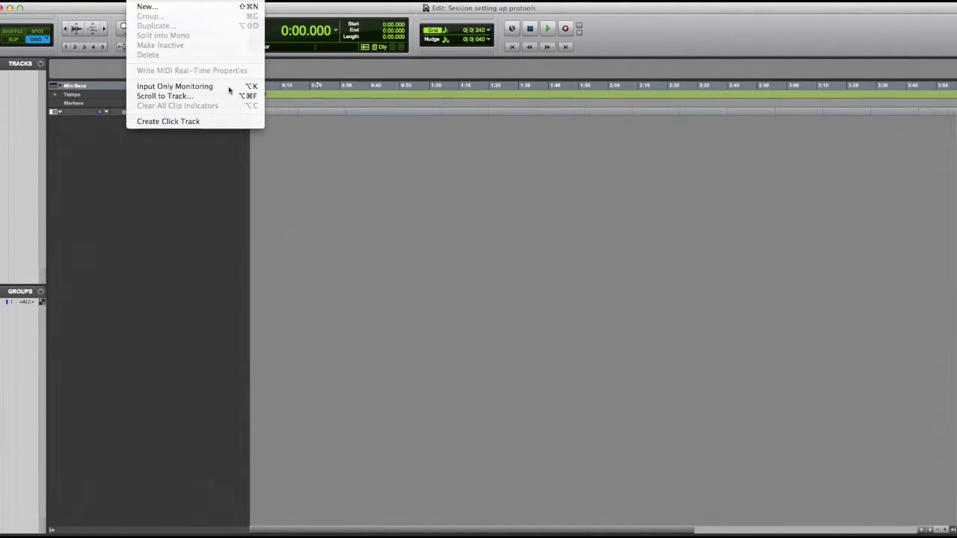
pyautogui.click(381, 196)
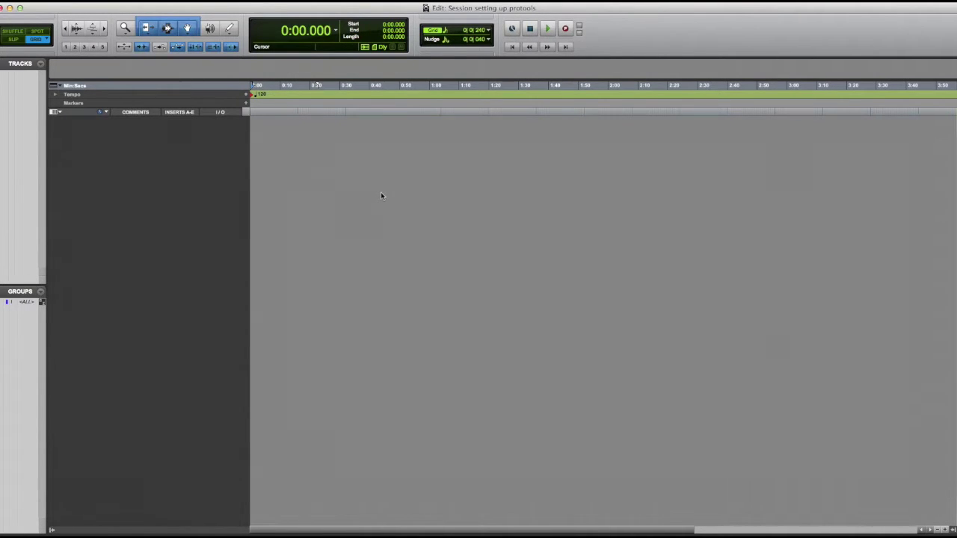
pyautogui.press('super+shift+n')
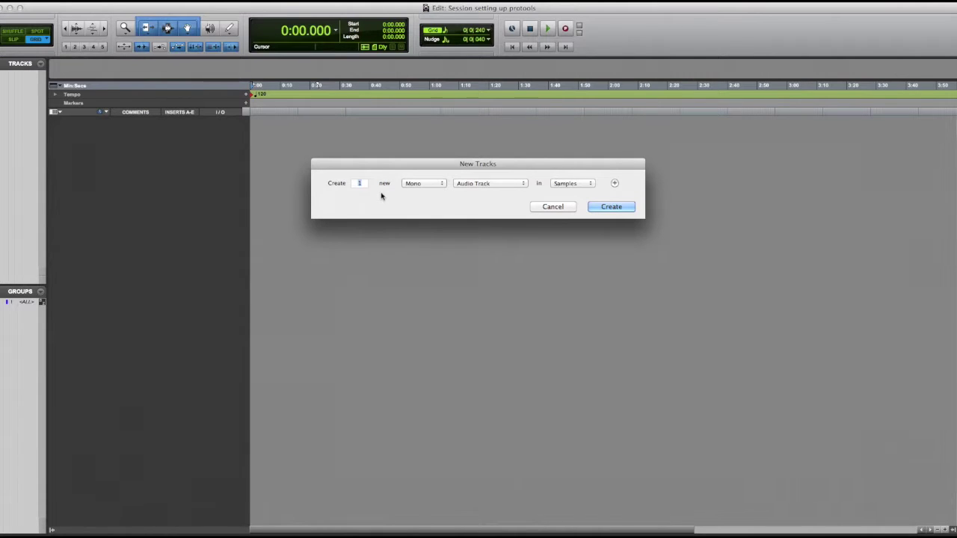
pyautogui.write('8')
pyautogui.click(573, 184)
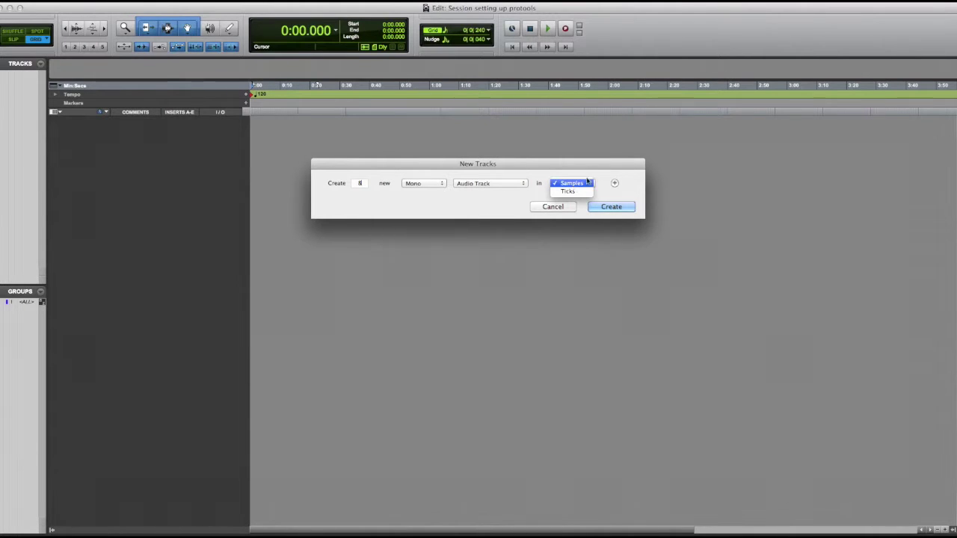
pyautogui.click(599, 173)
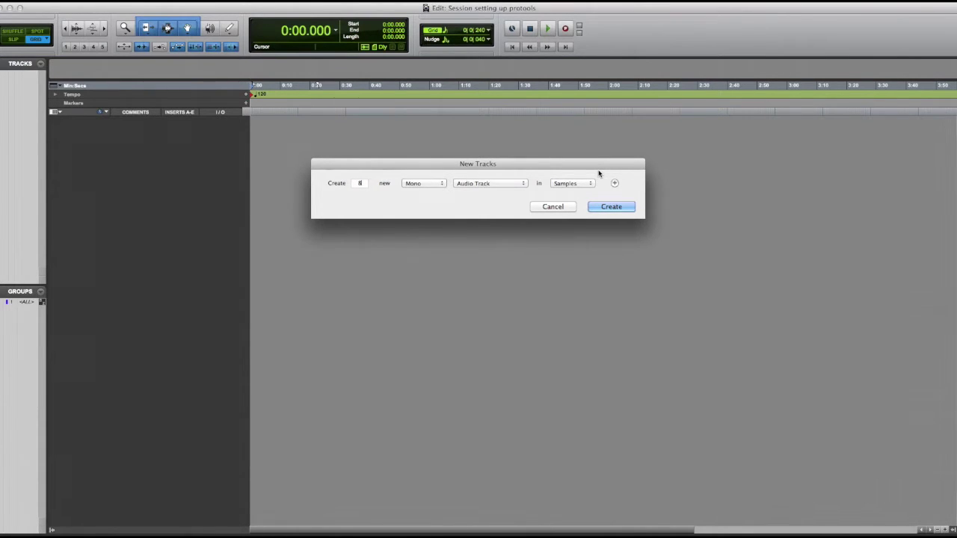
pyautogui.click(612, 207)
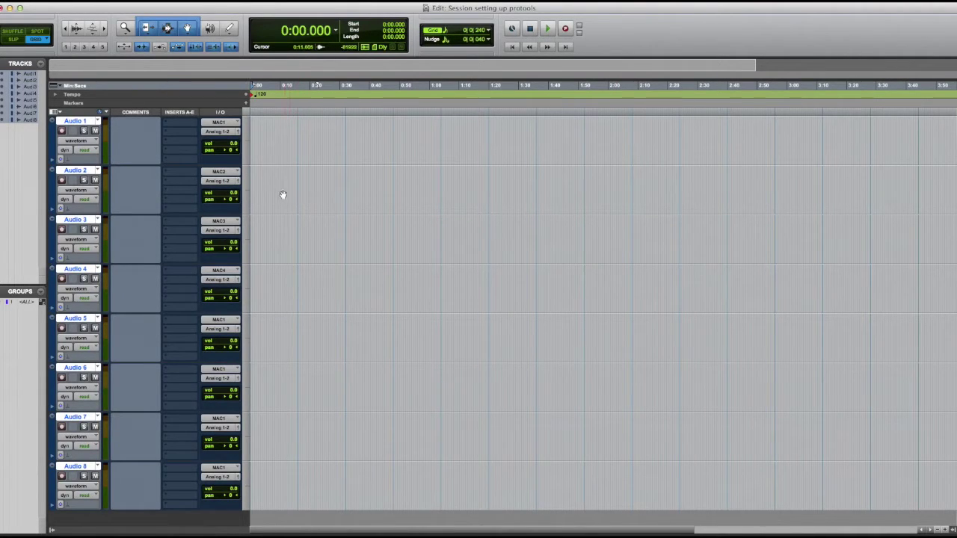
# Step: Rename the first five audio tracks, in order, as KIK, SNR, T1, T2 and T3
pyautogui.doubleClick(80, 121)
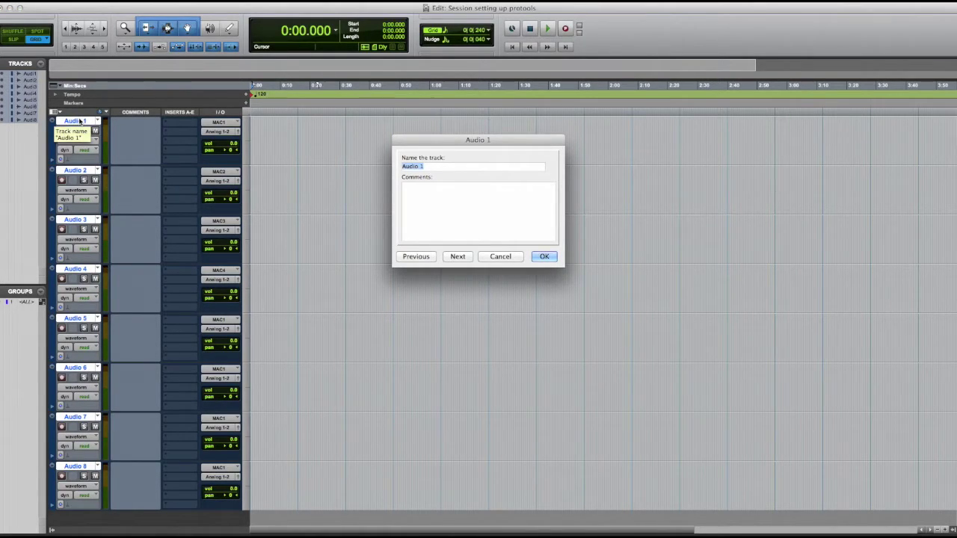
pyautogui.write('KIK')
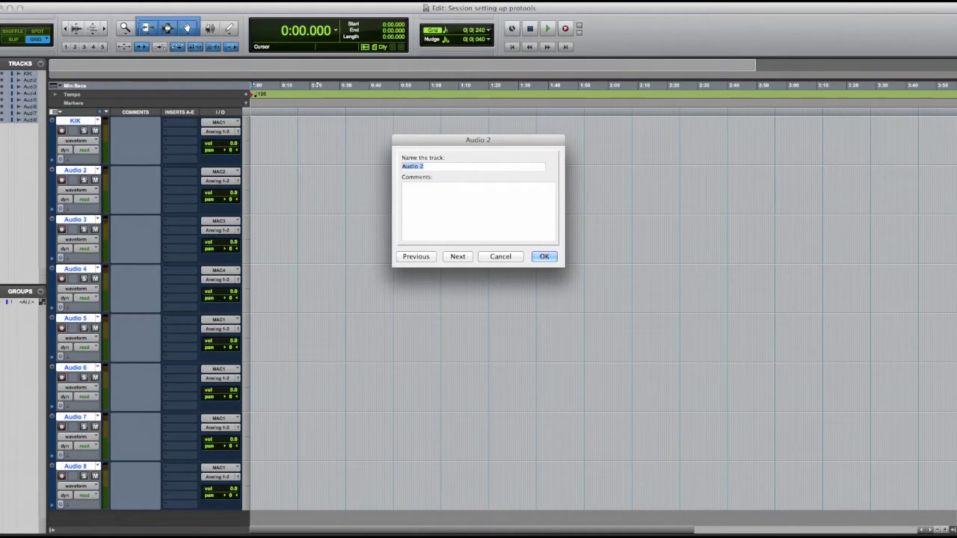
pyautogui.write('SNR')
pyautogui.press('super+Right')
pyautogui.write('T1')
pyautogui.press('super+Right')
pyautogui.write('T2')
pyautogui.press('super+Right')
pyautogui.write('T3')
pyautogui.press('super+Right')
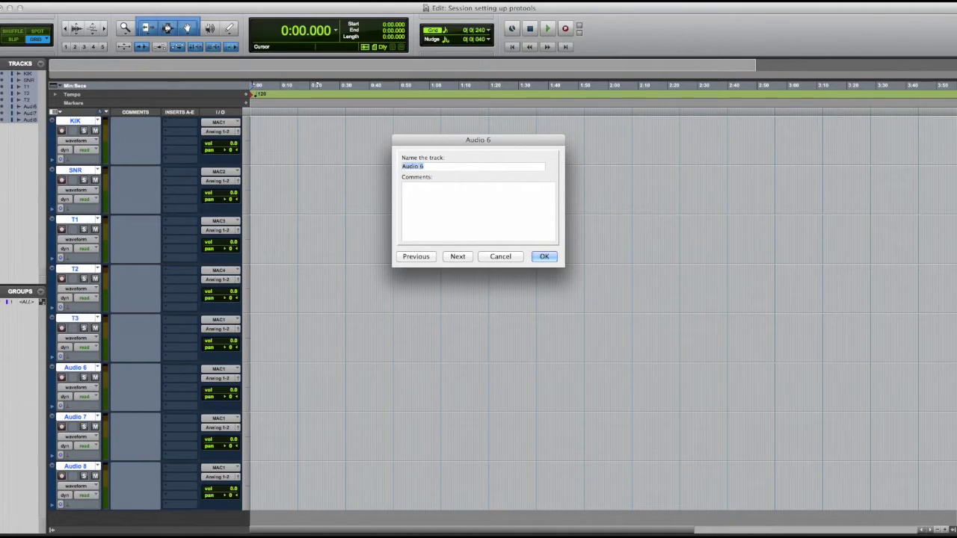
# Step: Rename the last three audio tracks, in order, as OHL, OHR and HAT
pyautogui.write('OHL')
pyautogui.press('super+Right')
pyautogui.write('OHR')
pyautogui.press('super+Right')
pyautogui.write('HAT')
pyautogui.press('Return')
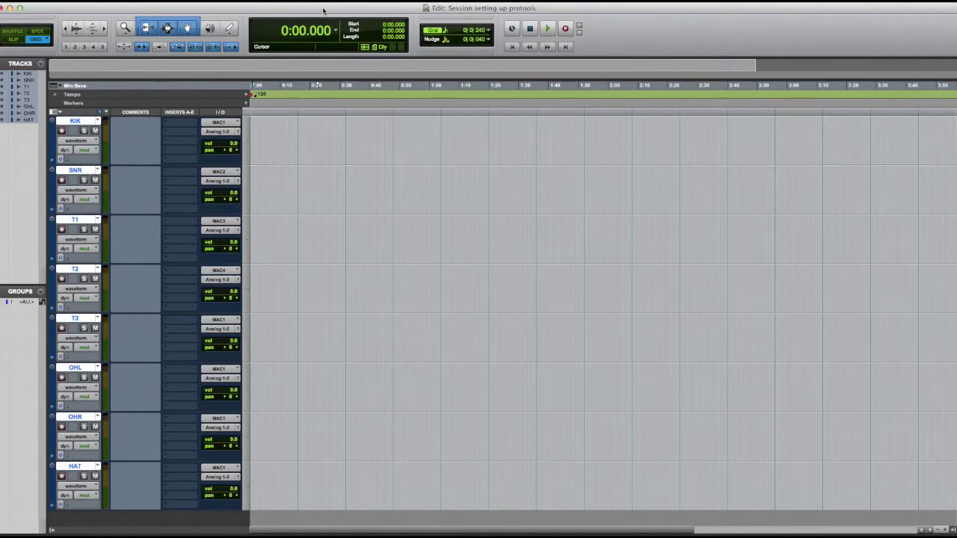
# Step: Switch to the Mix window and add one new stereo master fader track
pyautogui.press('super+equal')
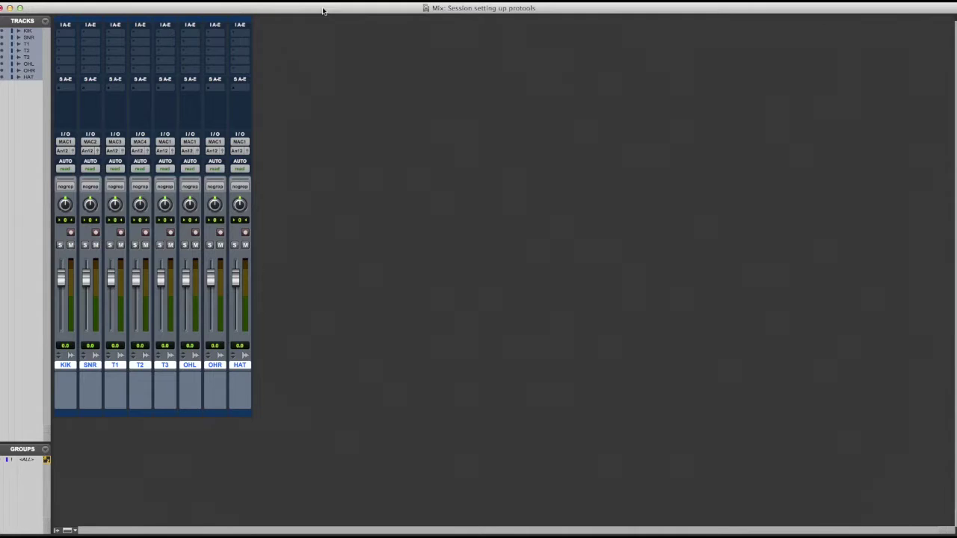
pyautogui.press('super+shift+n')
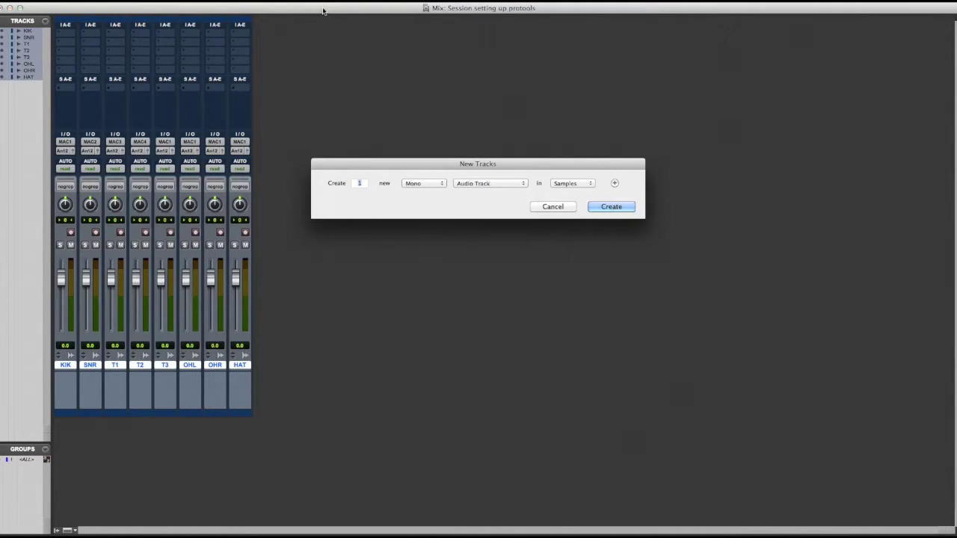
pyautogui.click(423, 183)
pyautogui.click(420, 191)
pyautogui.click(493, 184)
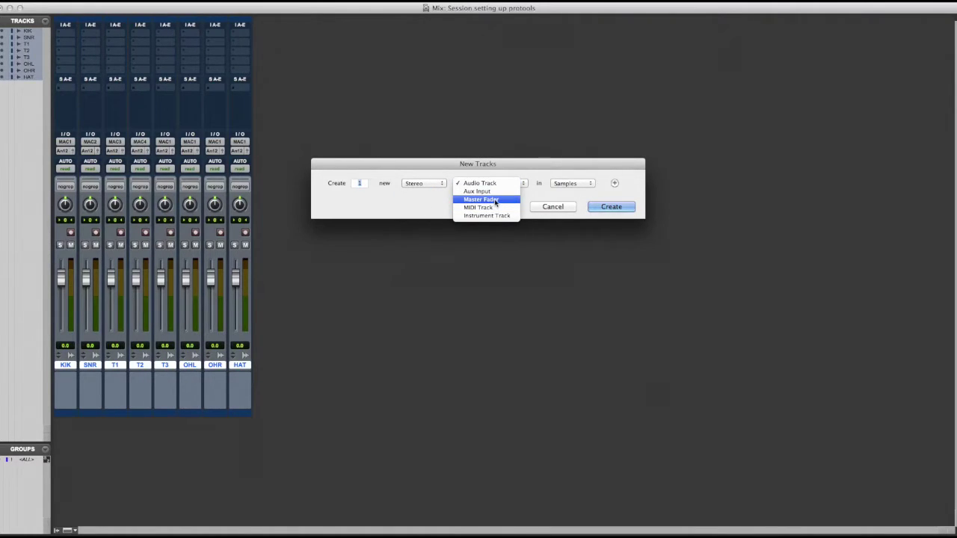
pyautogui.click(490, 199)
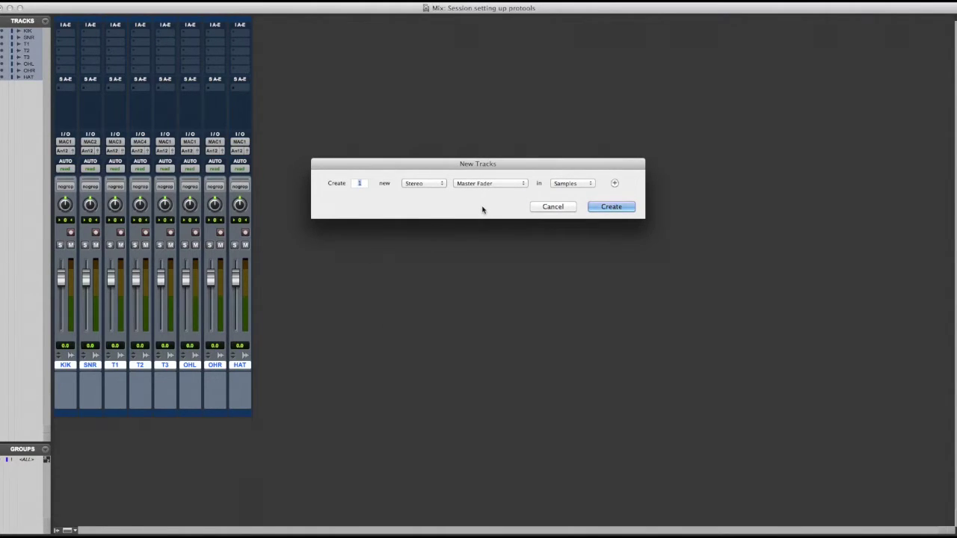
pyautogui.click(614, 208)
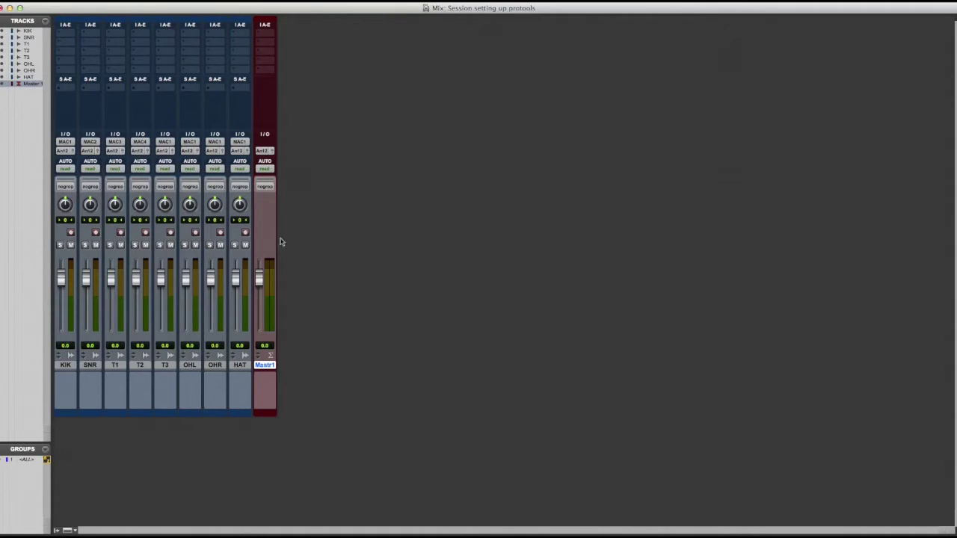
# Step: Select the HAT track and return to the Edit window with the KIK track in view
pyautogui.click(250, 365)
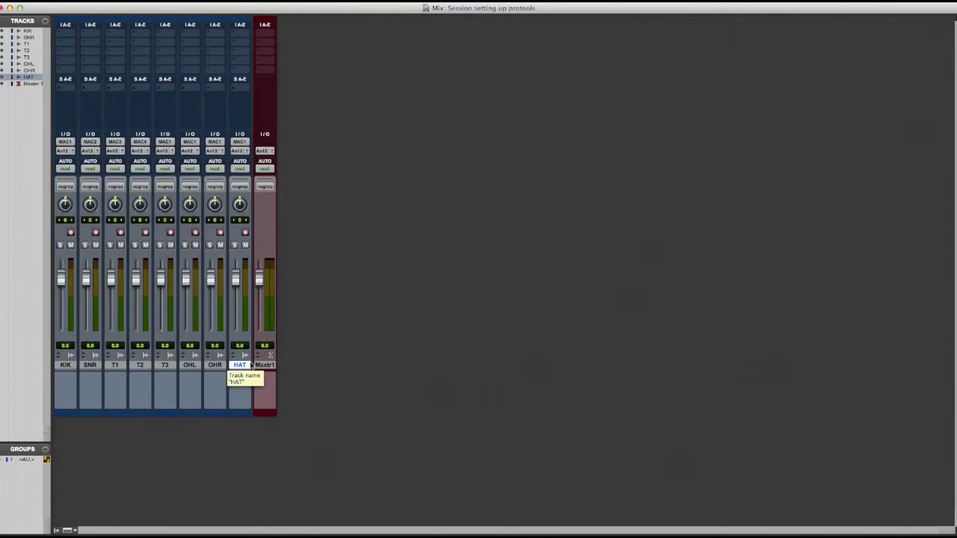
pyautogui.press('super+equal')
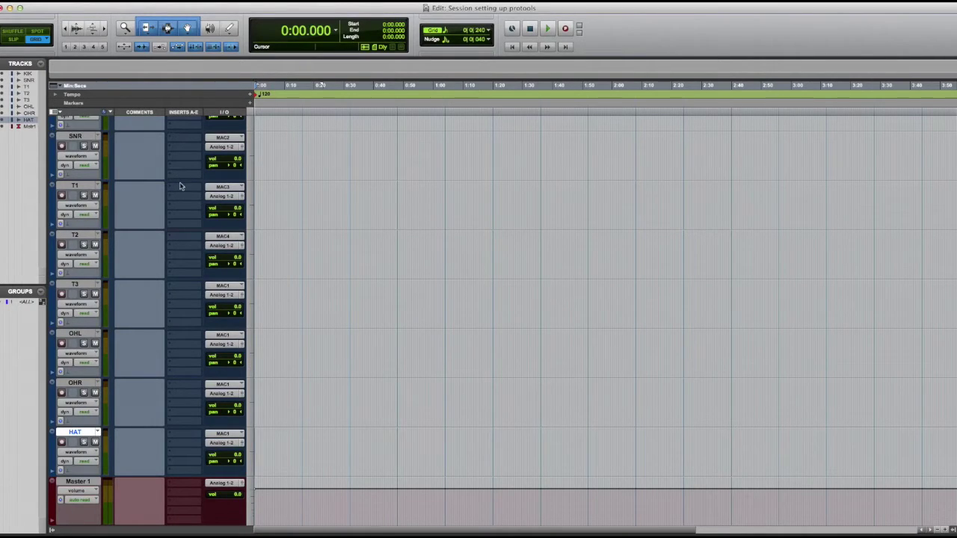
pyautogui.scroll(2, 193, 205)
pyautogui.scroll(-2, 193, 205)
pyautogui.scroll(2, 340, 297)
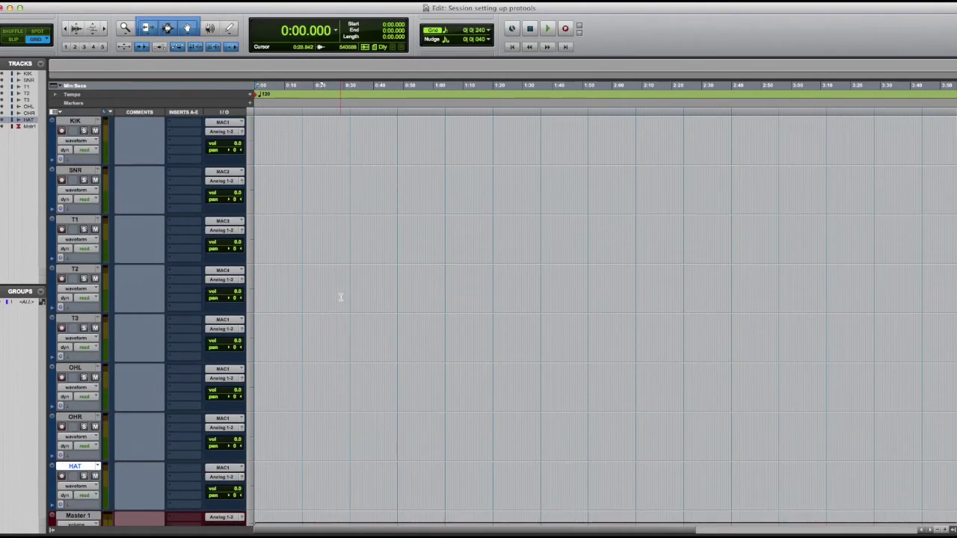
# Step: Set the KIK track's input to the interface channel MAC1 (Mono)
pyautogui.click(226, 124)
pyautogui.moveTo(227, 124)
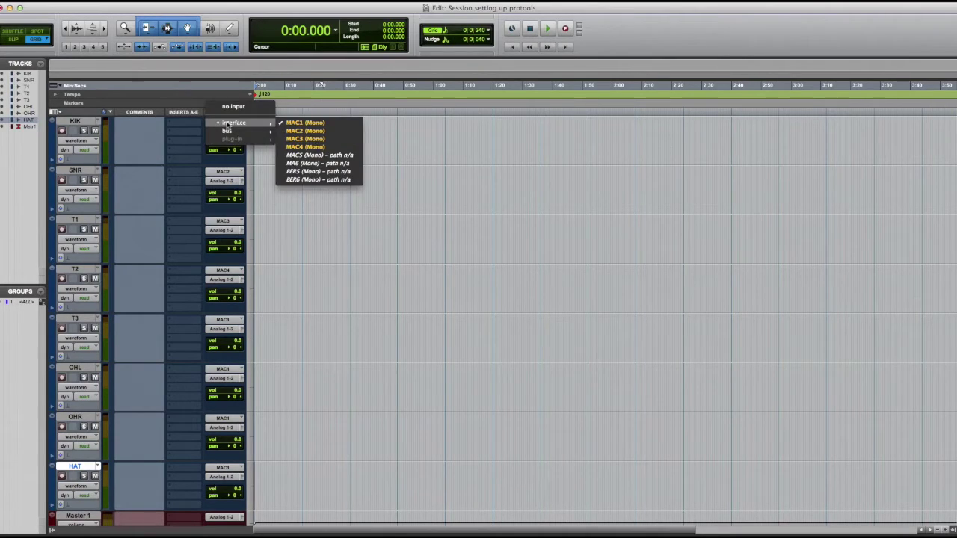
pyautogui.click(296, 124)
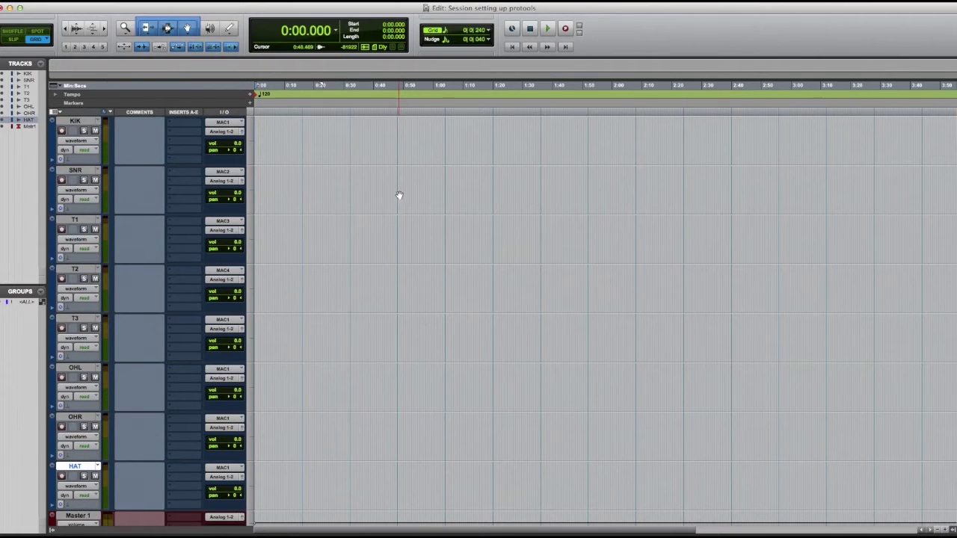
# Step: Open the Playback Engine settings and set the H/W buffer size to 1024 samples
pyautogui.click(303, 0)
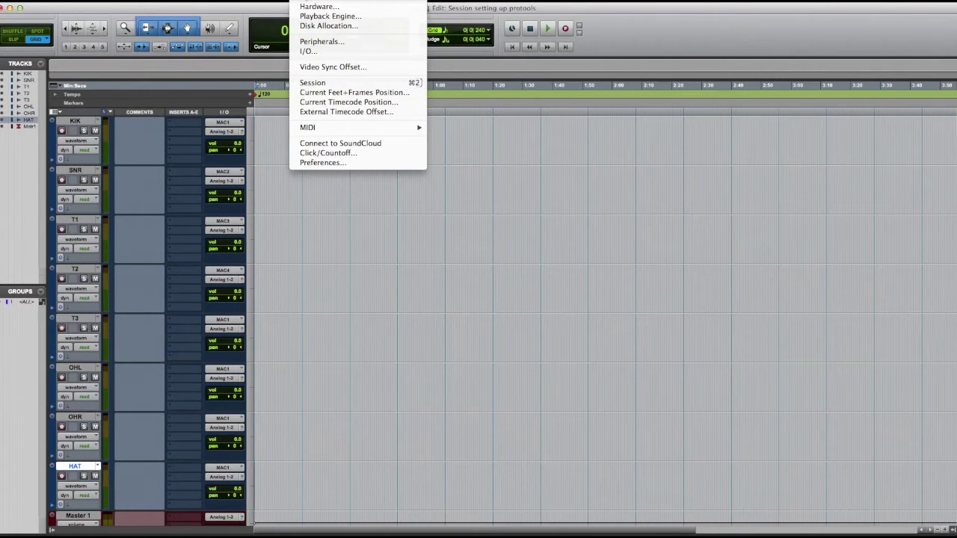
pyautogui.click(312, 17)
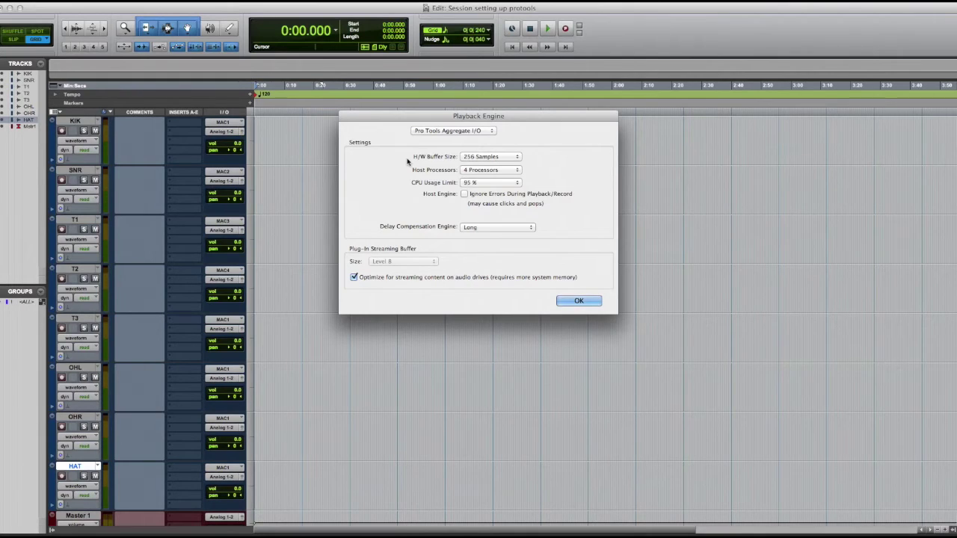
pyautogui.click(497, 159)
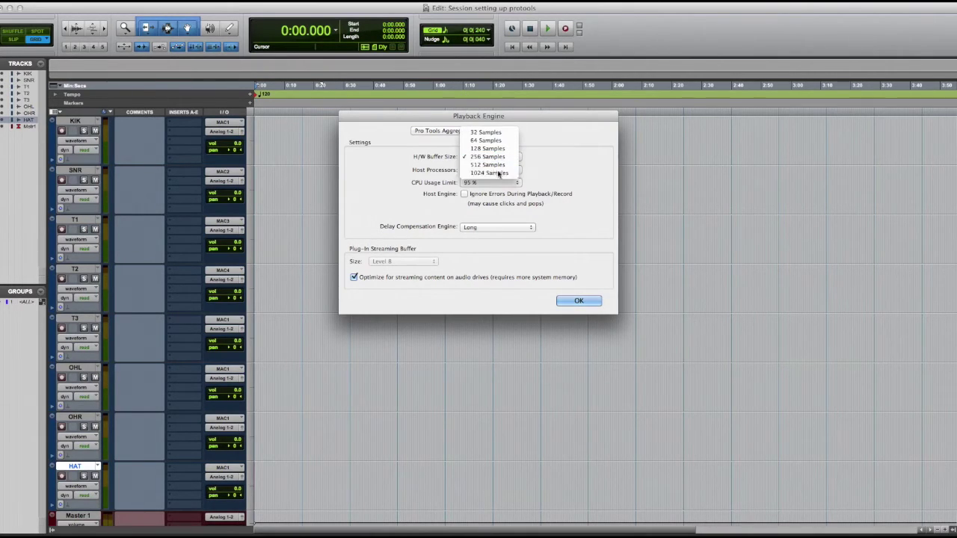
pyautogui.click(499, 172)
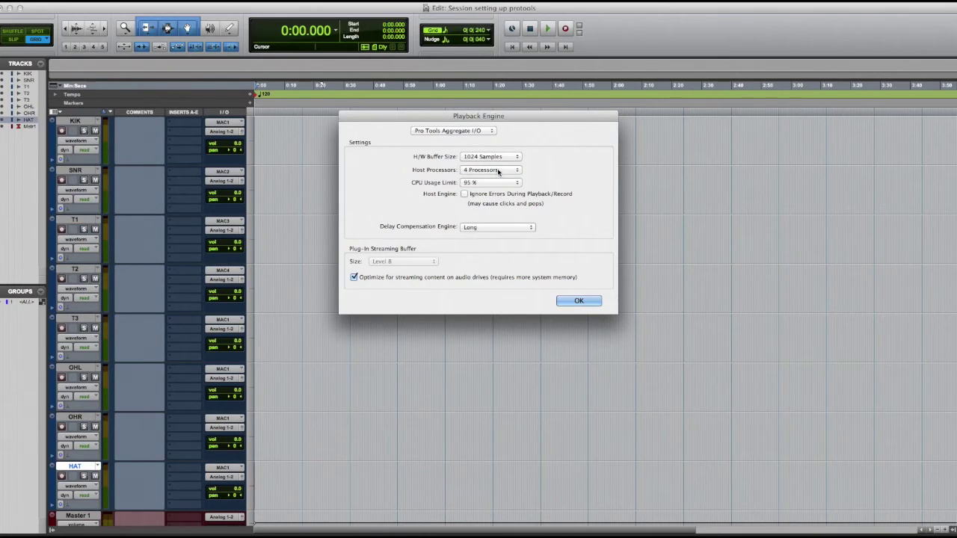
# Step: Set the Playback Engine's H/W buffer size to 256 samples with a CPU usage limit of 95 %, and accept the settings
pyautogui.click(503, 159)
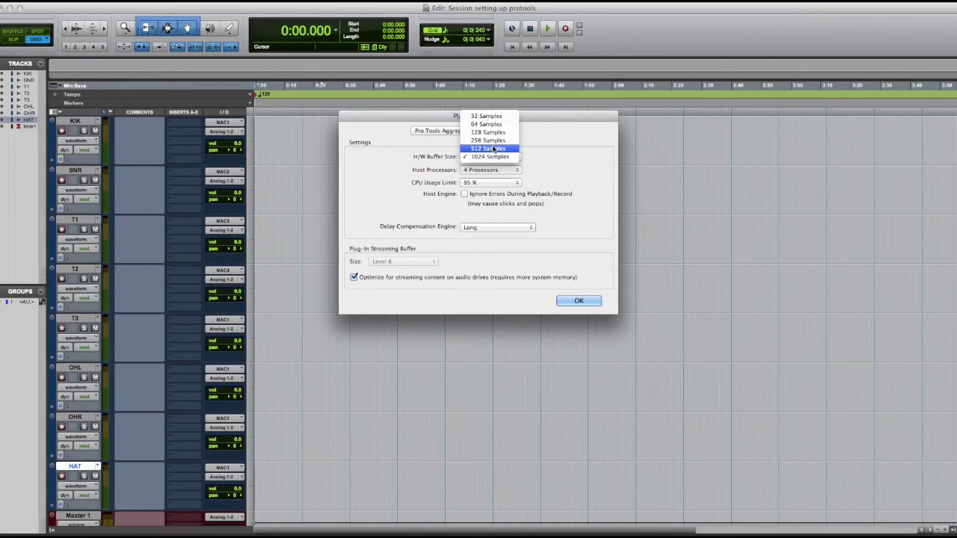
pyautogui.click(508, 142)
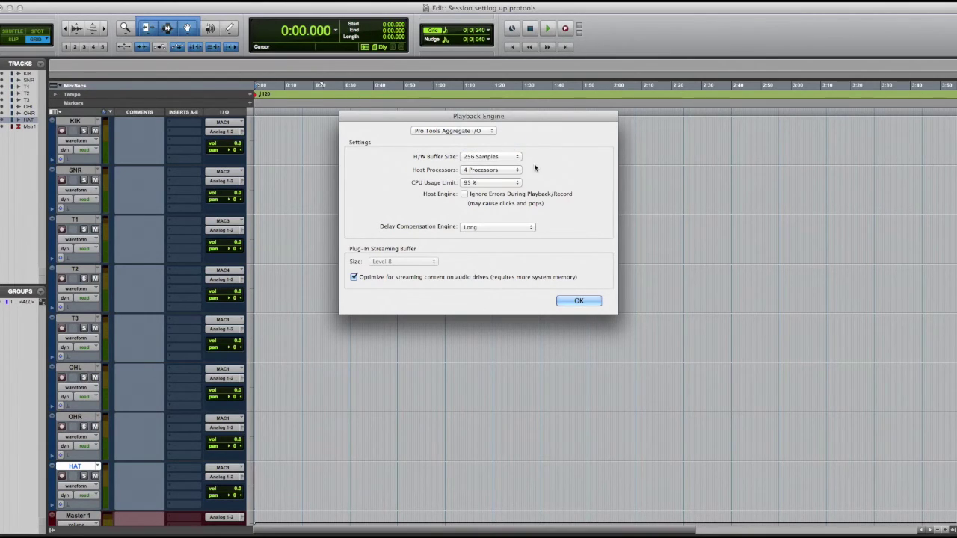
pyautogui.click(482, 183)
pyautogui.click(482, 183)
pyautogui.click(585, 301)
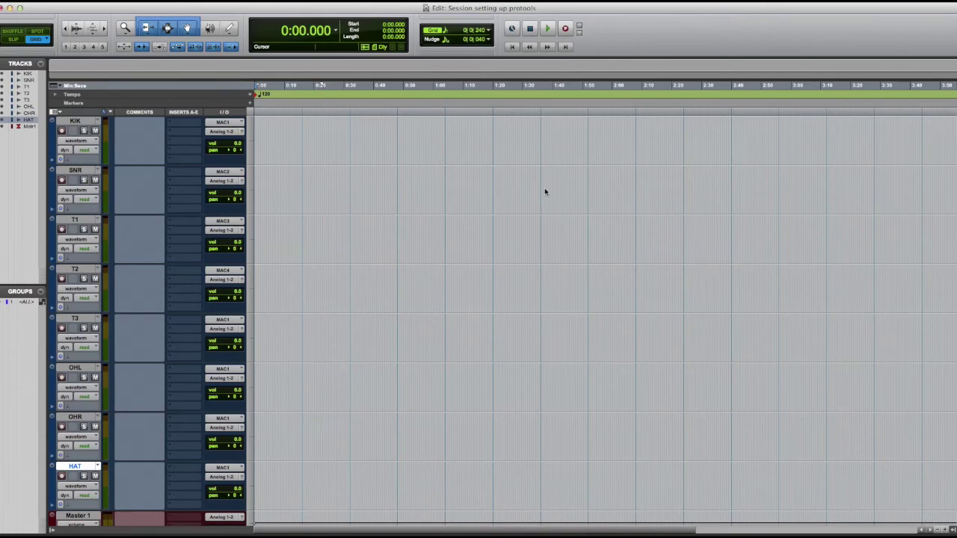